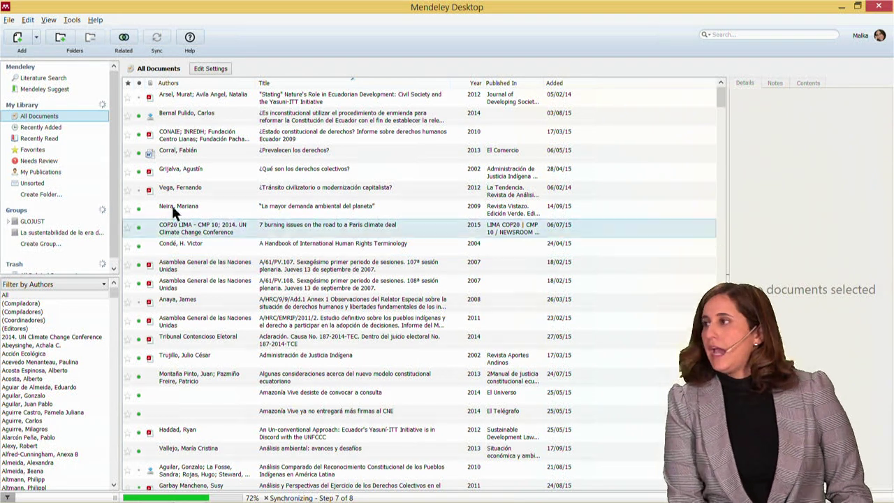
Create a new private group named "Metodología".
click(48, 244)
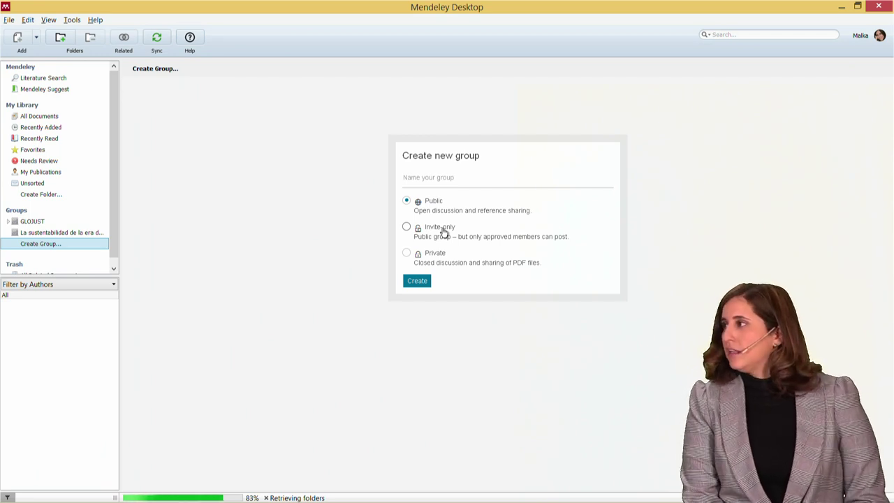
click(445, 181)
text(M)
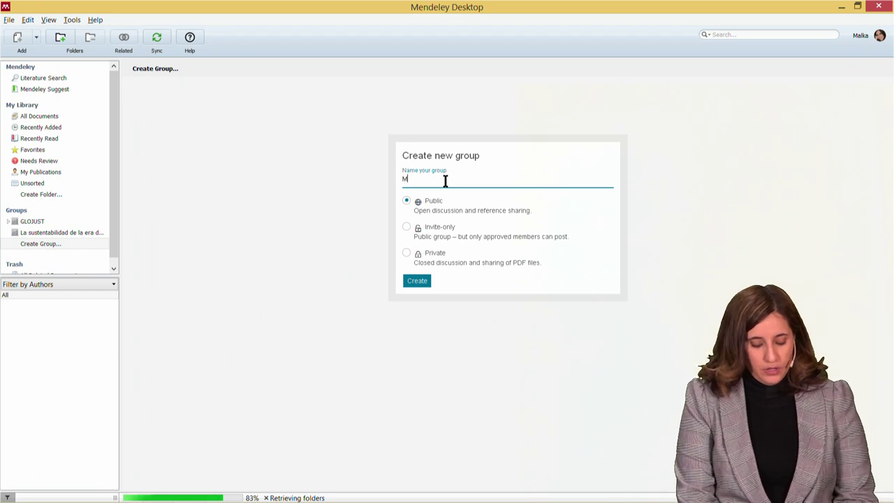
text(etologia)
key(BackSpace)
key(BackSpace)
key(BackSpace)
key(BackSpace)
key(BackSpace)
text(dología)
click(407, 254)
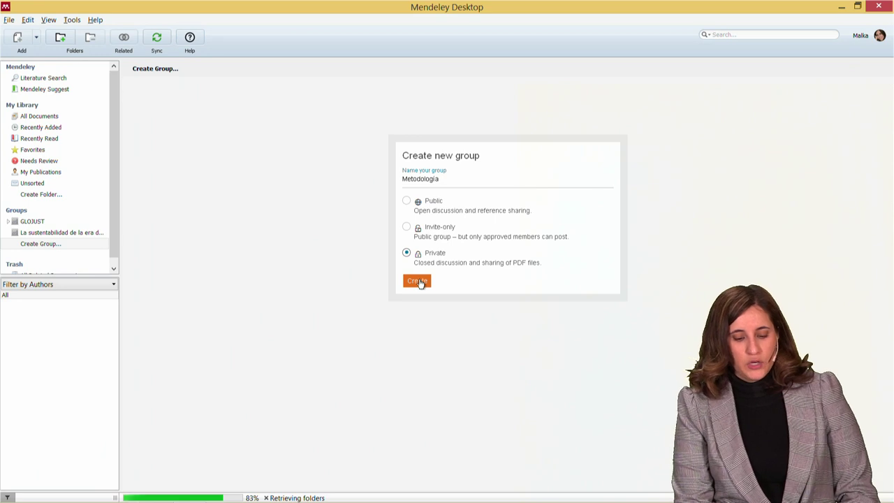
click(419, 282)
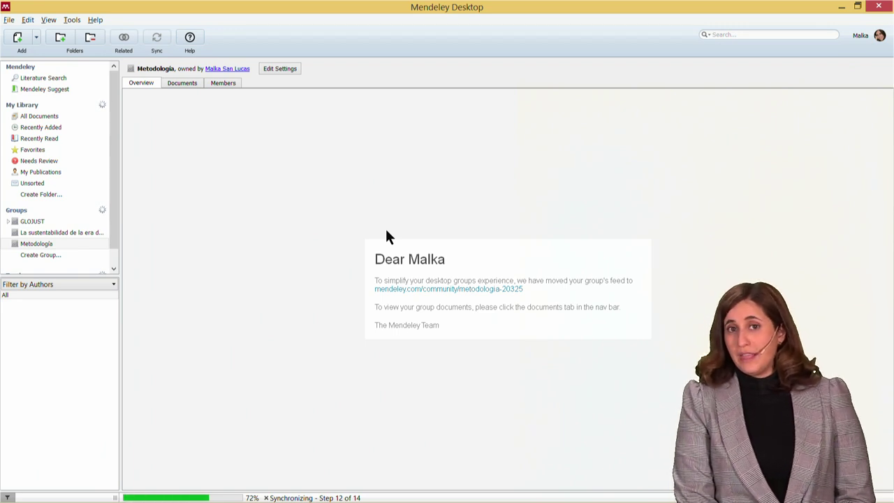
Look through the Metodología group's documents and members, including the form for inviting members by e-mail.
click(173, 82)
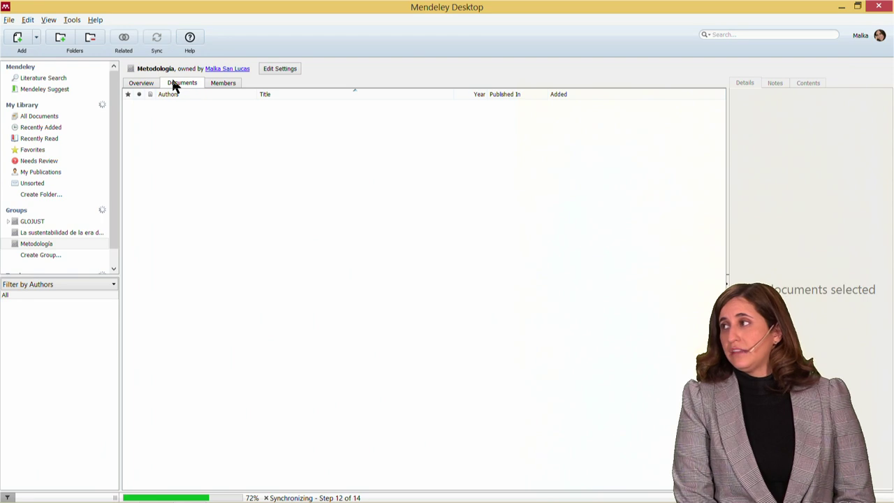
click(219, 83)
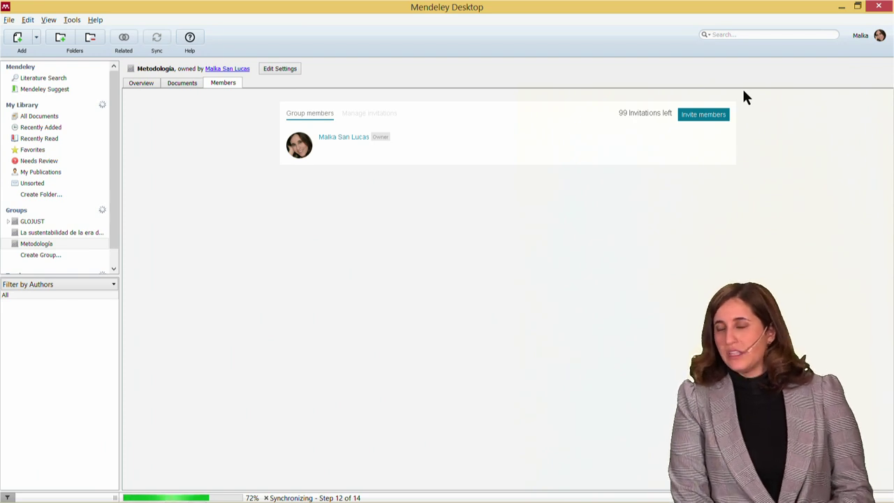
click(703, 115)
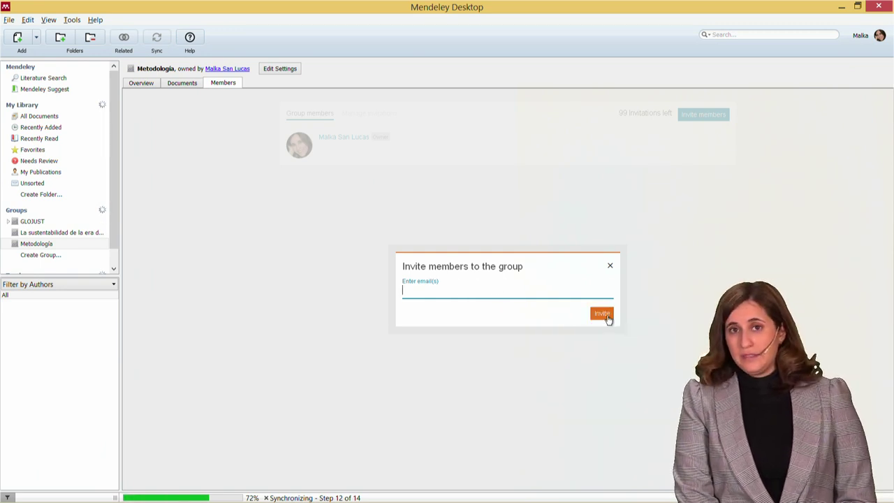
click(610, 269)
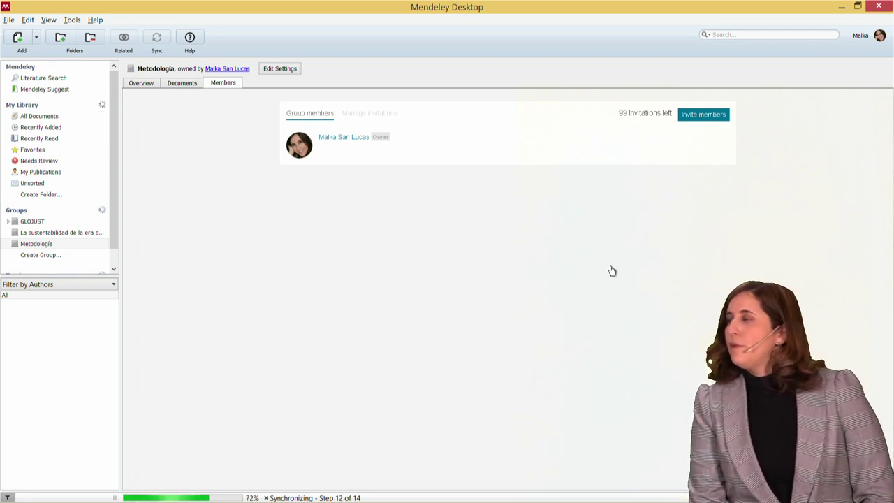
Add the article "¿Qué son los derechos colectivos?" from the full library to the Metodología group and display the group's documents.
click(173, 83)
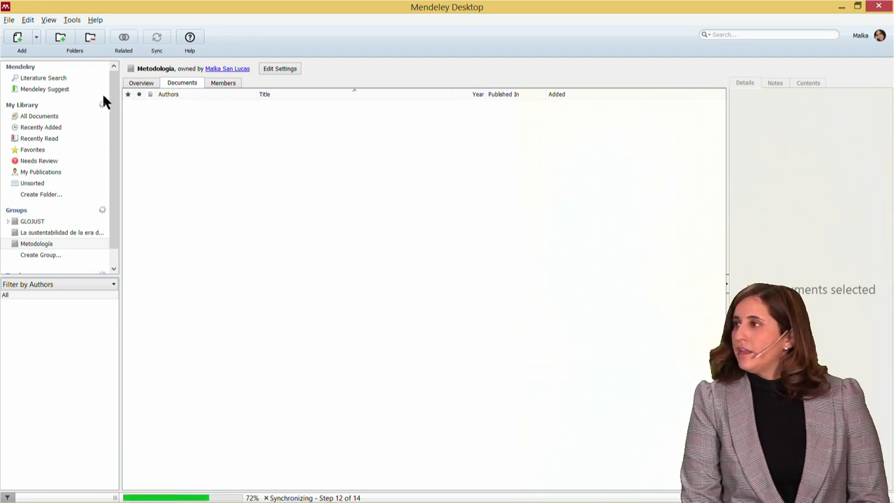
click(59, 116)
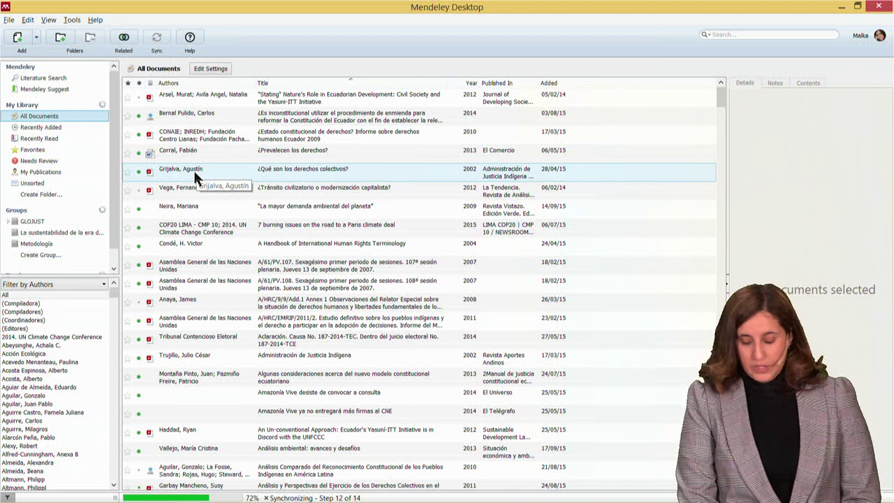
drag(194, 176, 40, 244)
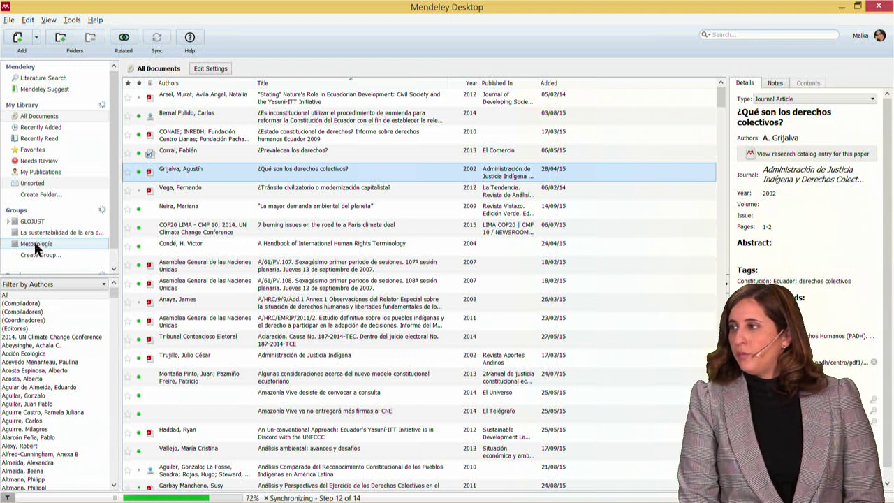
click(37, 246)
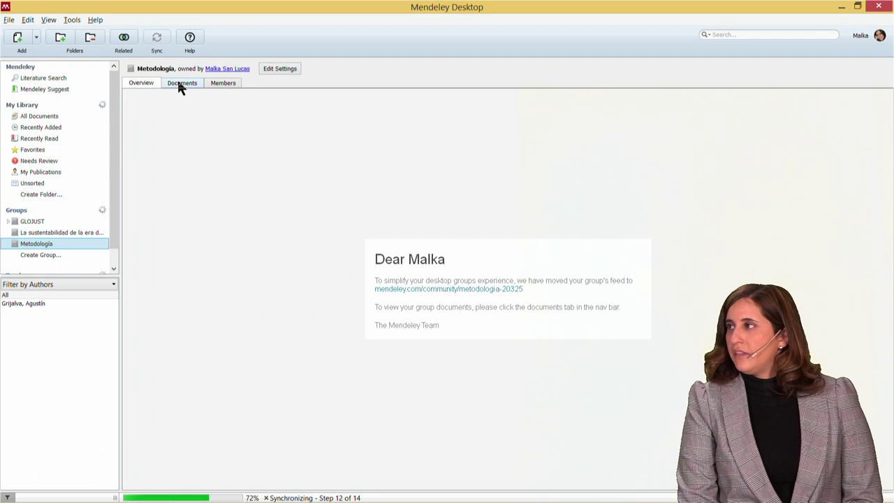
click(178, 83)
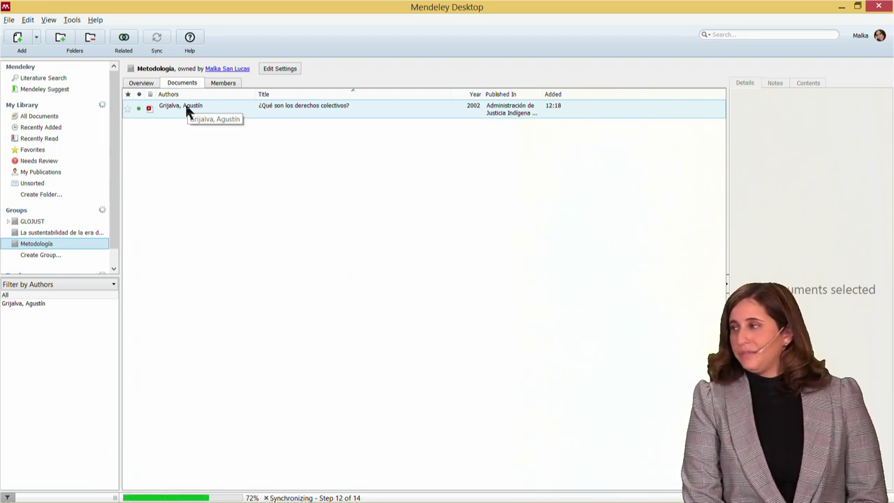
Open the group article's PDF and place a note reading "Importante" at the paragraph under "Derechos de tercera generación, colectivos y difusos".
double_click(186, 106)
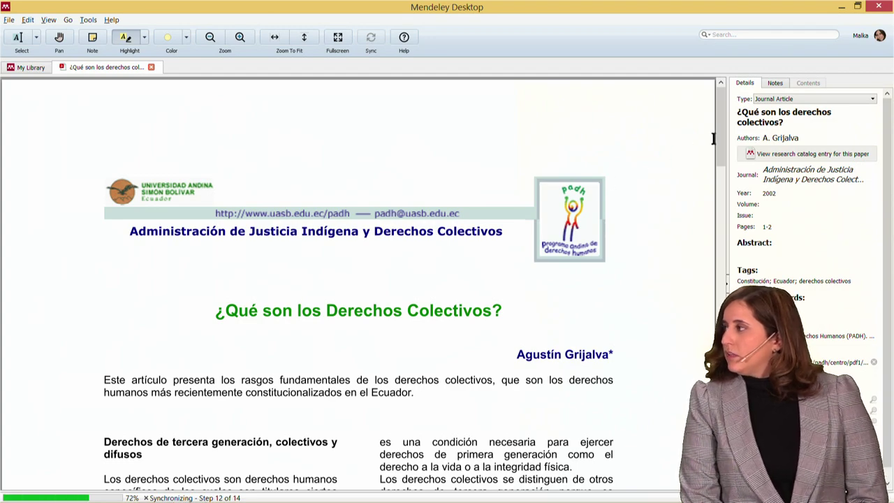
drag(718, 140, 709, 199)
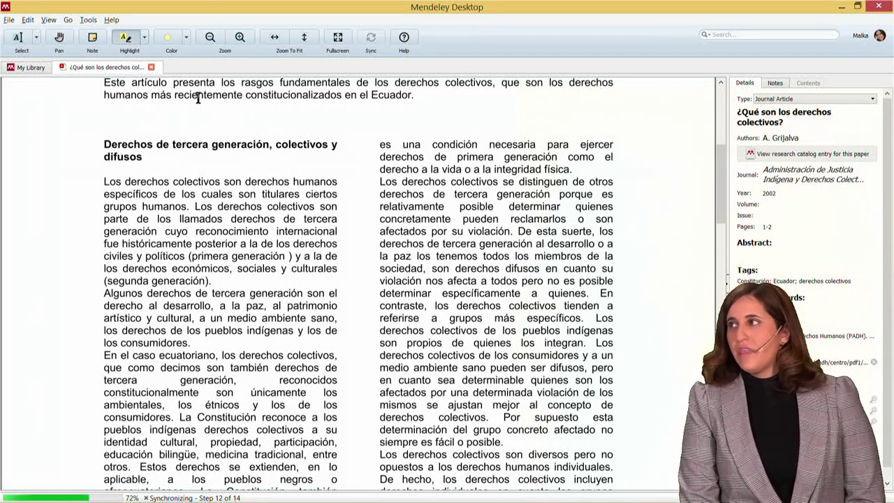
click(92, 38)
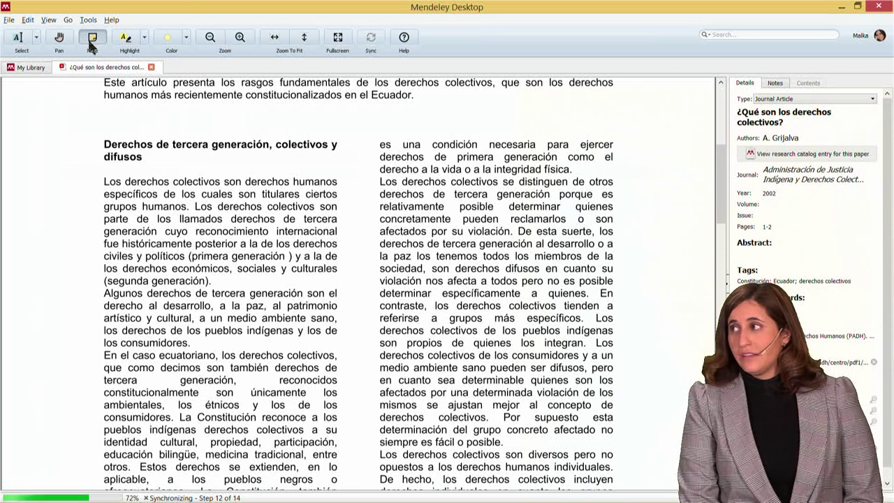
click(207, 185)
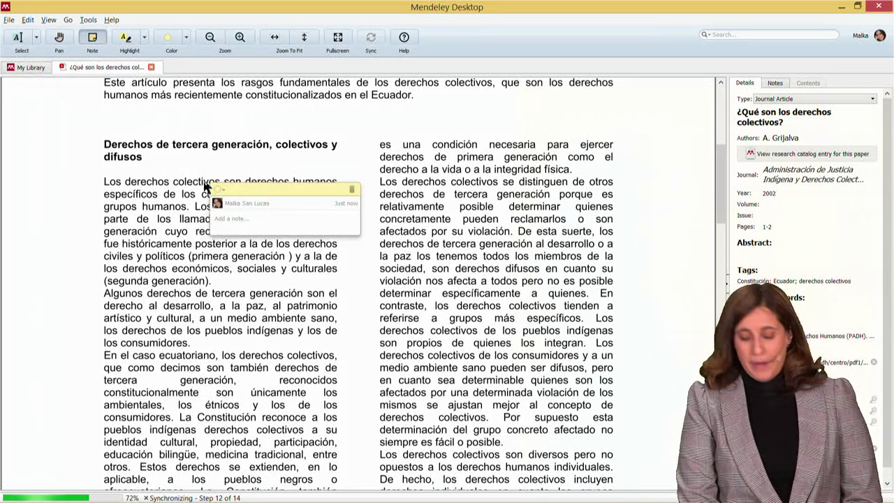
text(Importante)
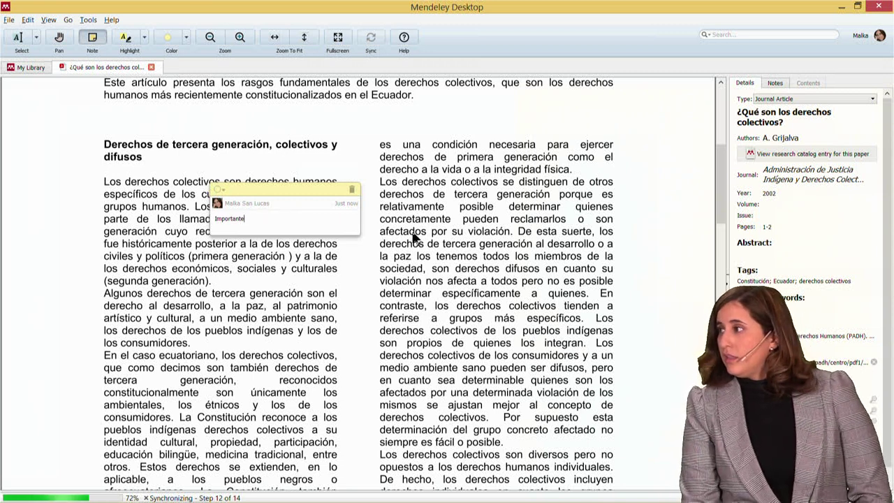
click(388, 239)
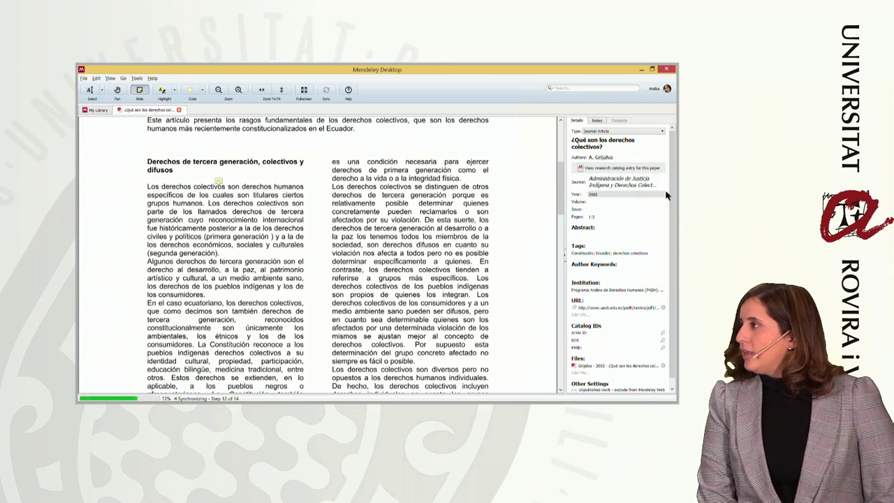
Review the article's details and its notes, including the Metodología group annotations.
drag(672, 198, 673, 227)
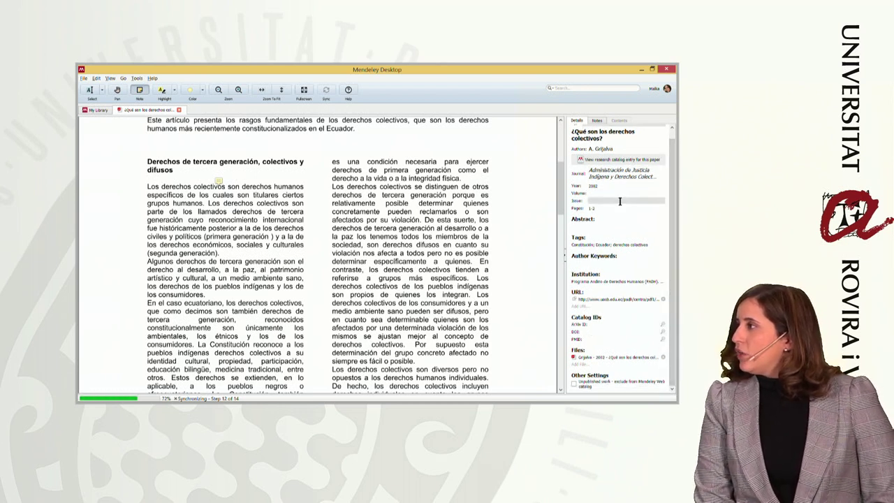
click(598, 121)
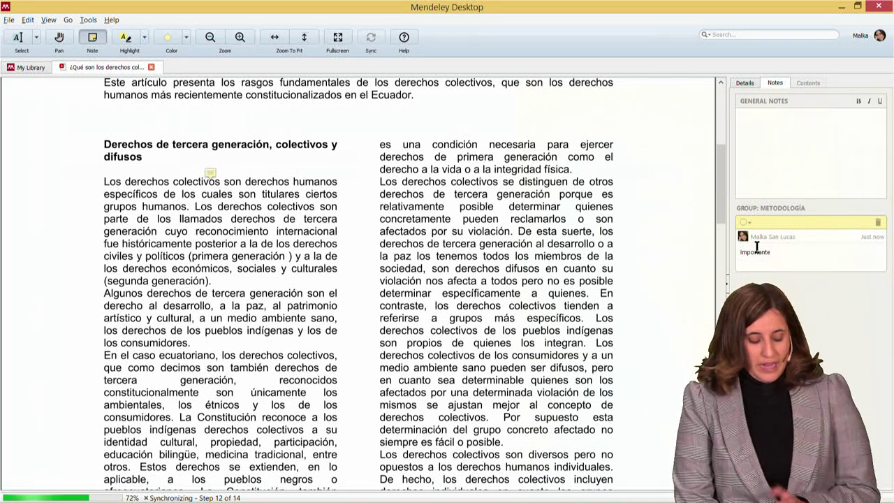
Switch to the Mendeley Groups page in Google Chrome.
key(alt+Tab)
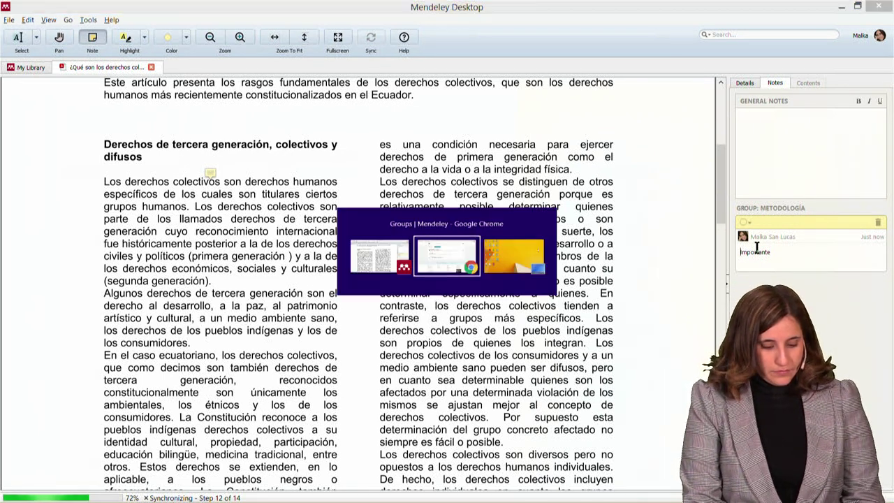